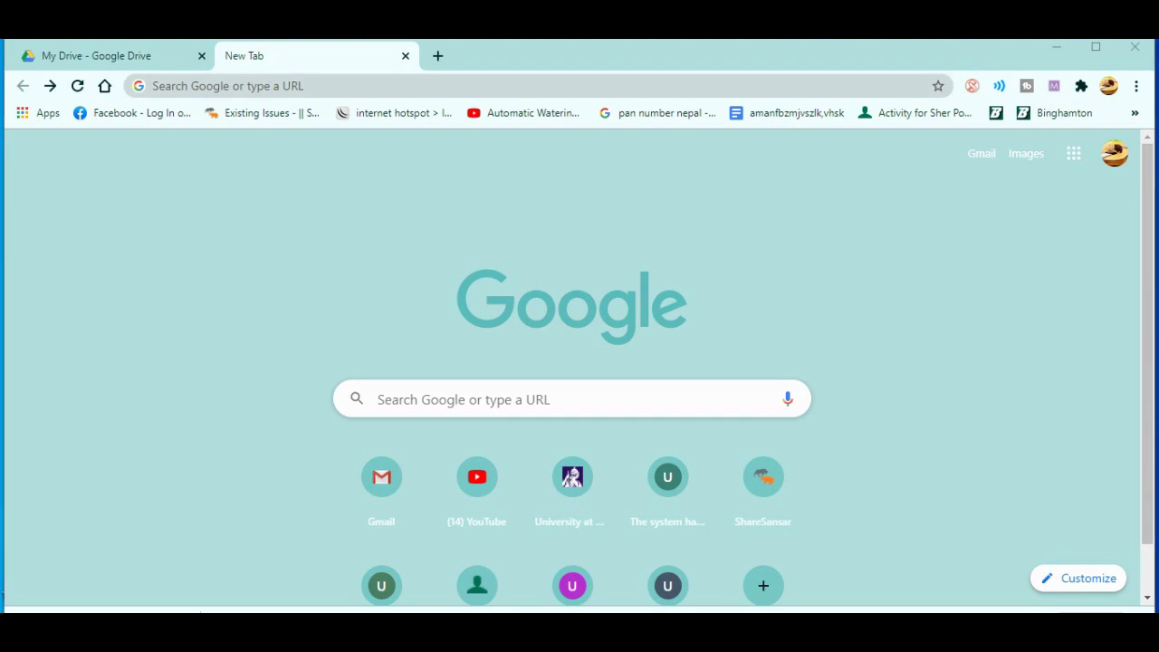
Search for forms.google.com and open the 'Google Forms: Sign-in' result.
left_click(227, 85)
type("for")
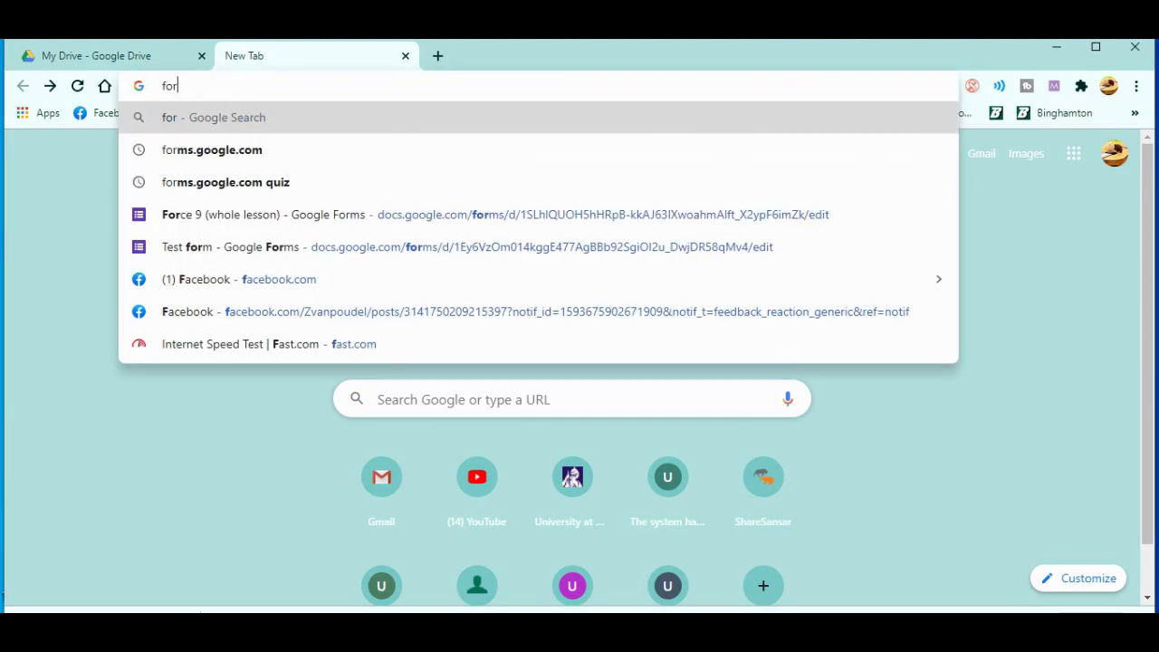
type("ms")
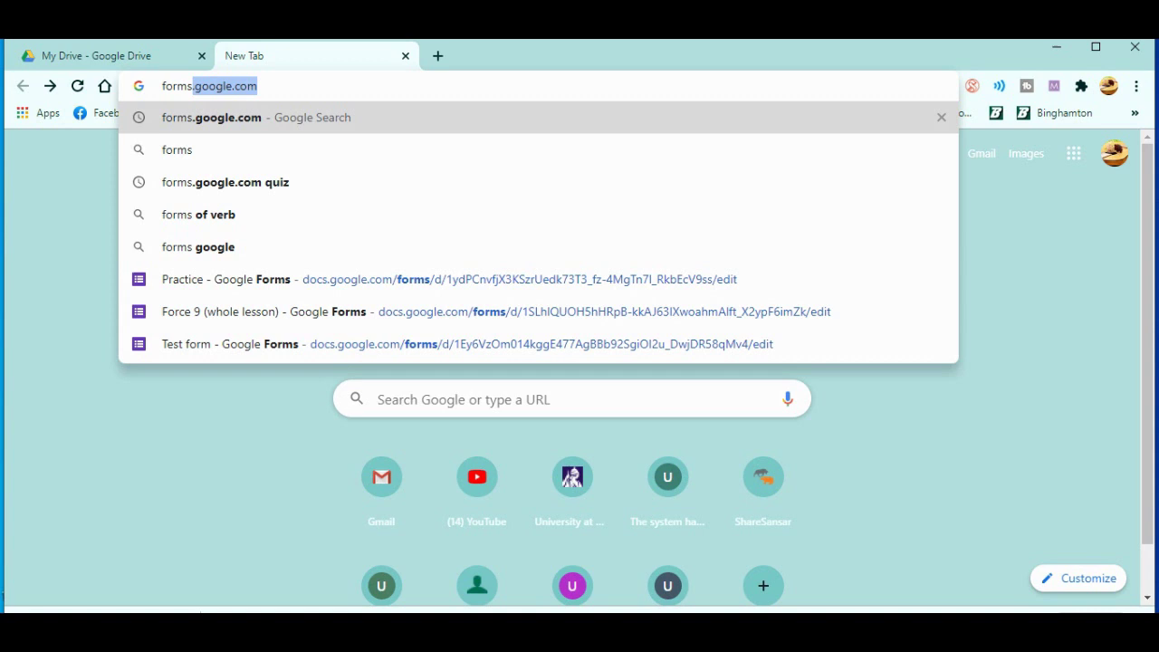
key("Return")
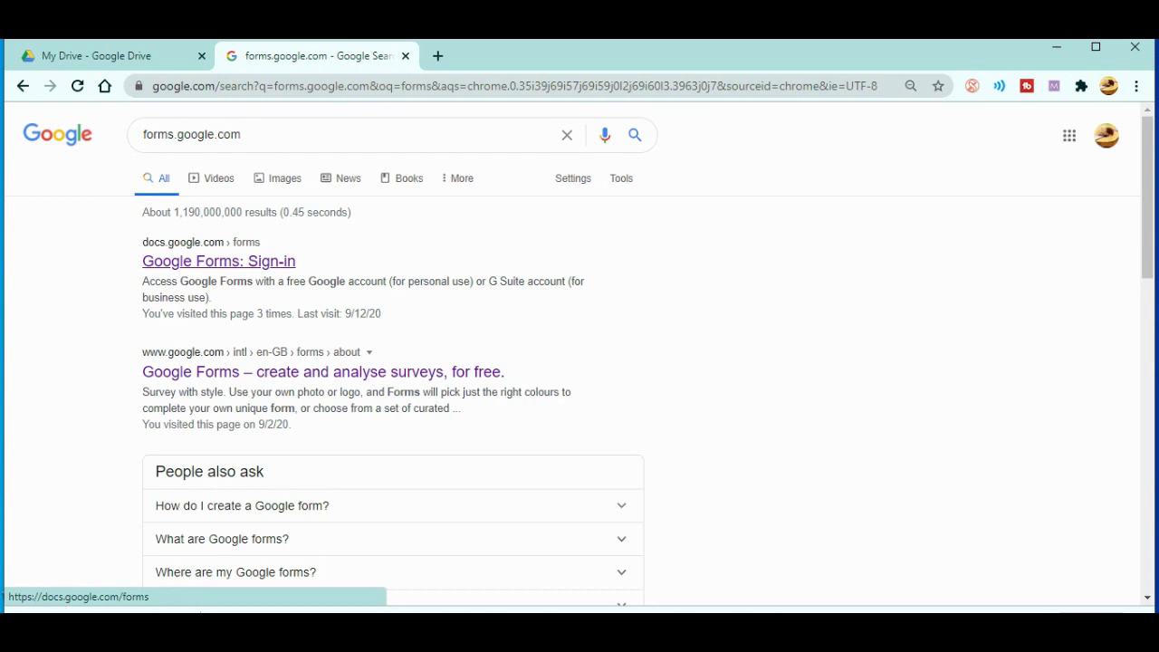
left_click(218, 260)
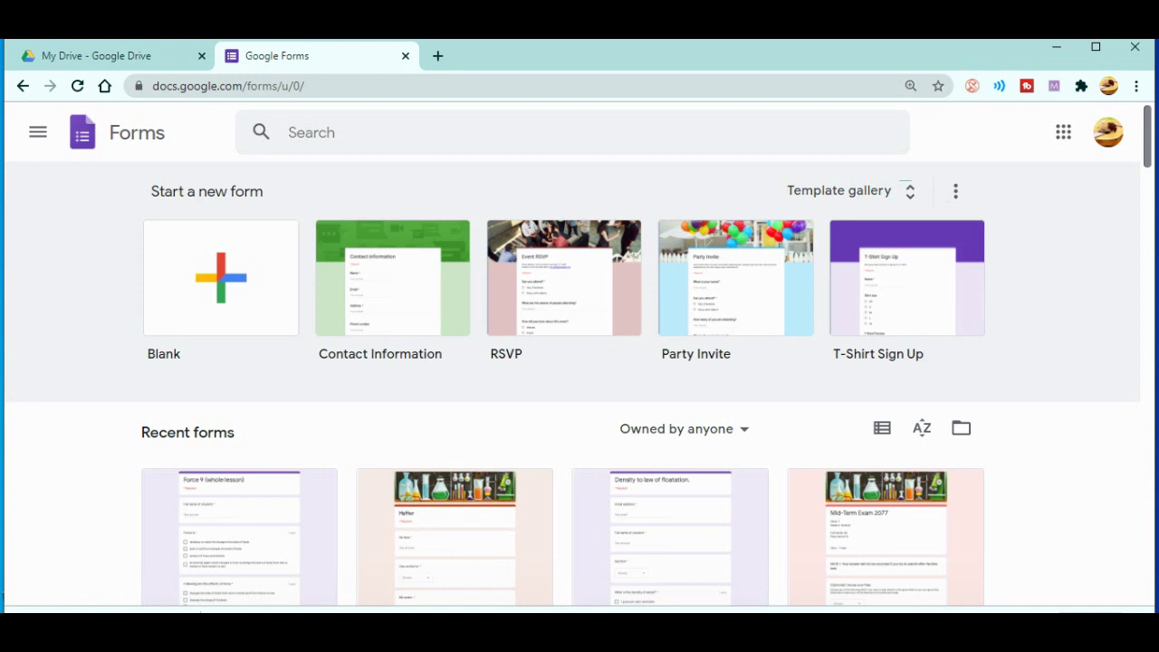
Scroll down to Recent forms and open the 'Test form one' card.
scroll(579, 380, "down", 2)
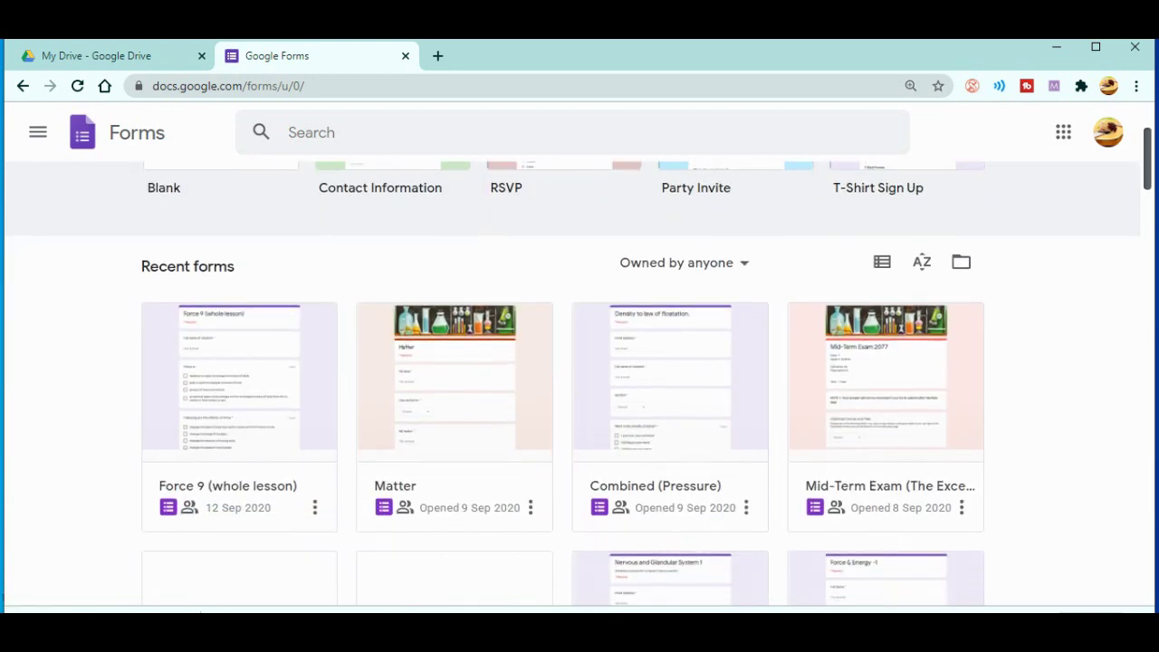
scroll(580, 389, "down", 1)
scroll(579, 389, "down", 3)
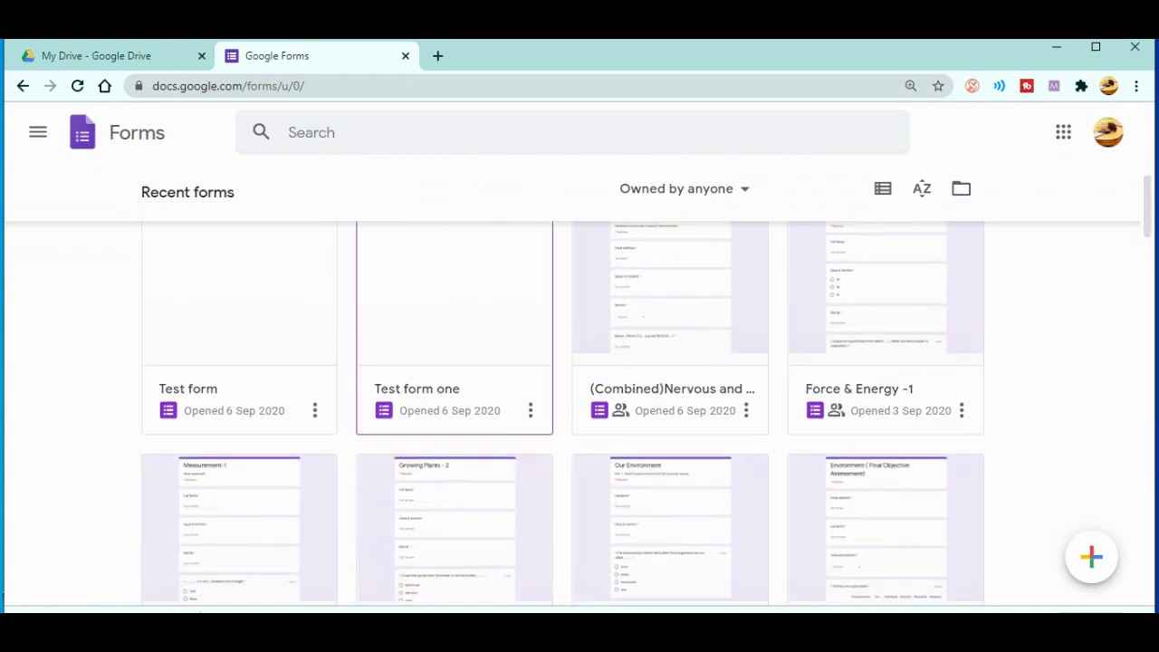
left_click(468, 413)
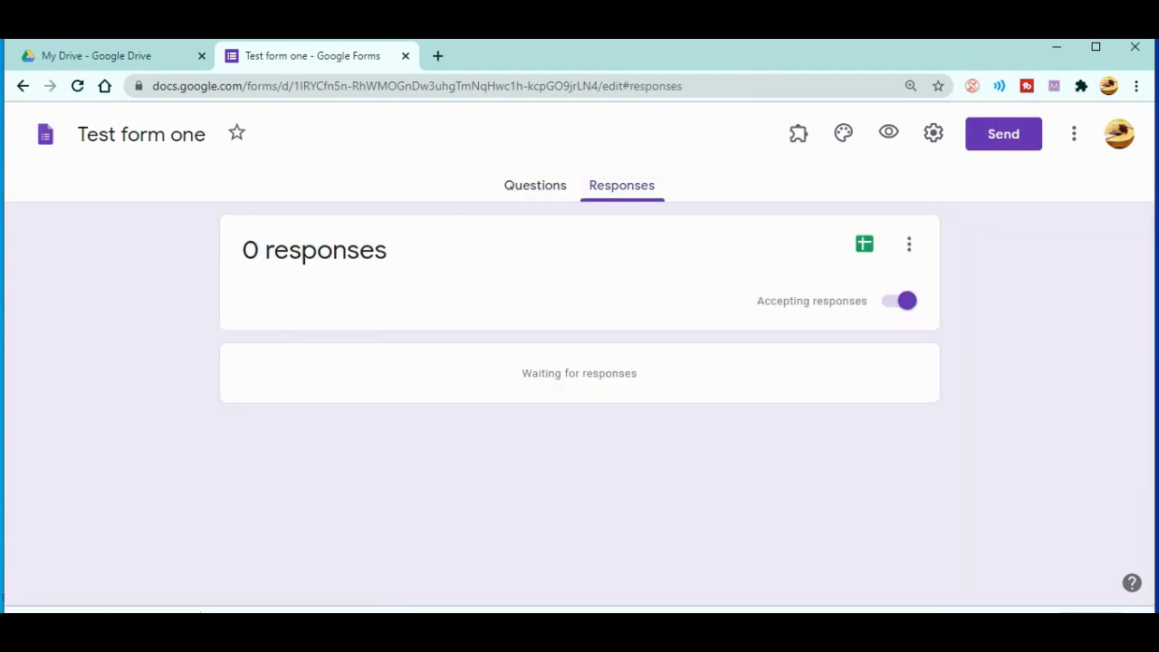
From the Questions view, open Test form one's live preview in a new tab.
left_click(535, 184)
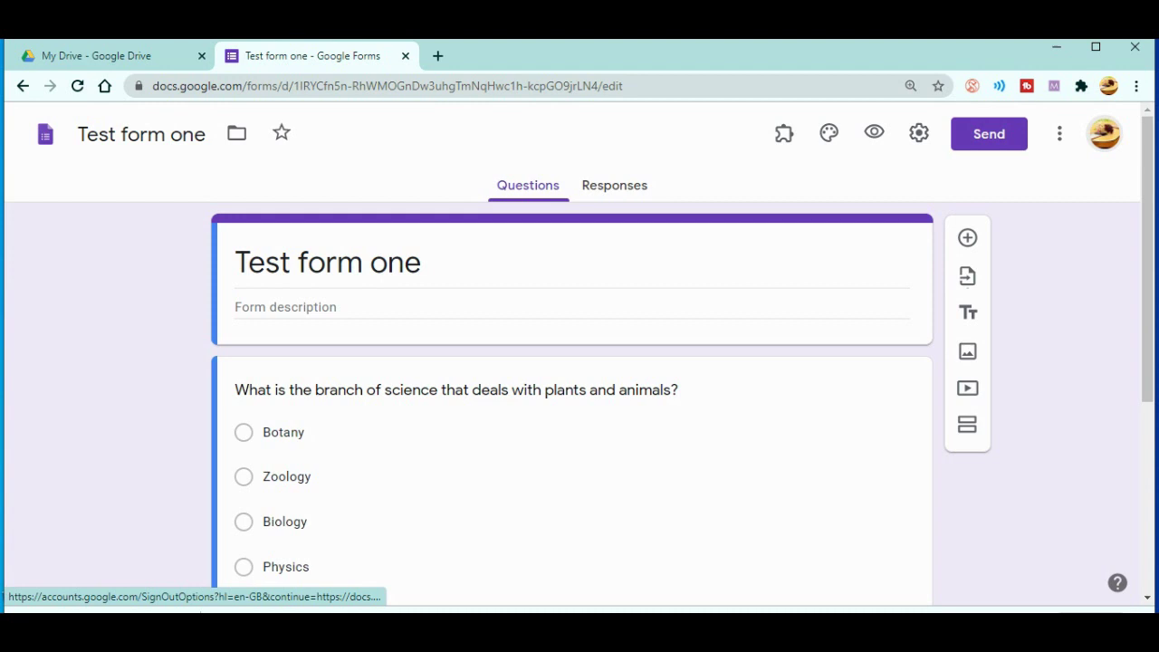
left_click(1105, 133)
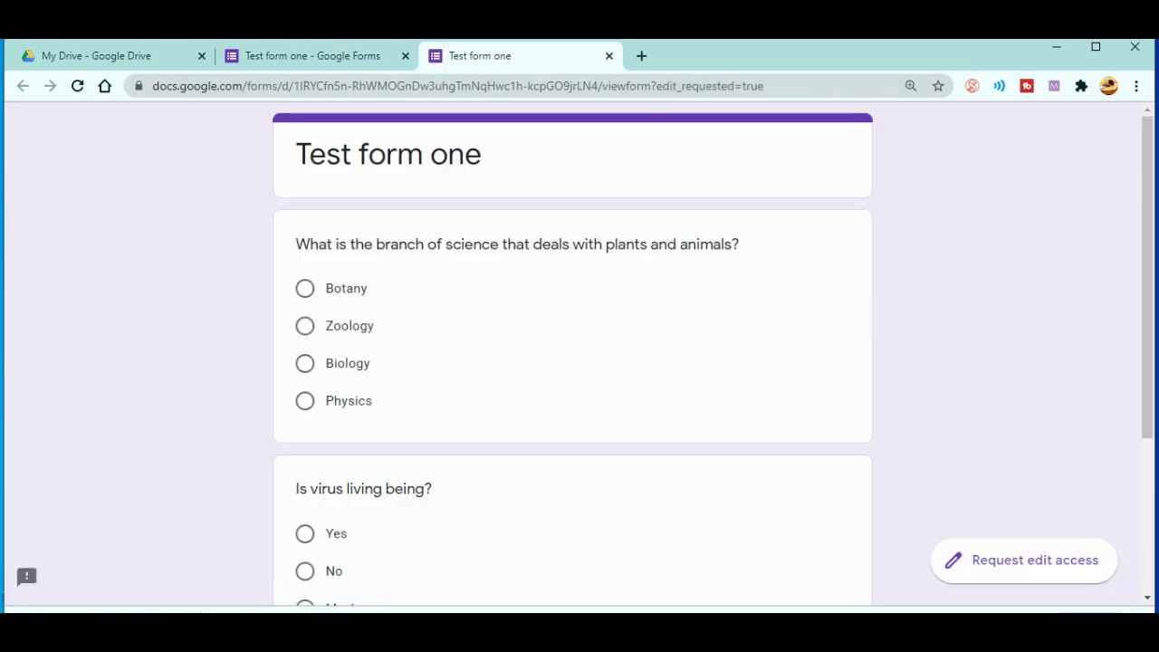
Answer Biology and None in the live form, submit it, and return to the editor.
left_click(304, 323)
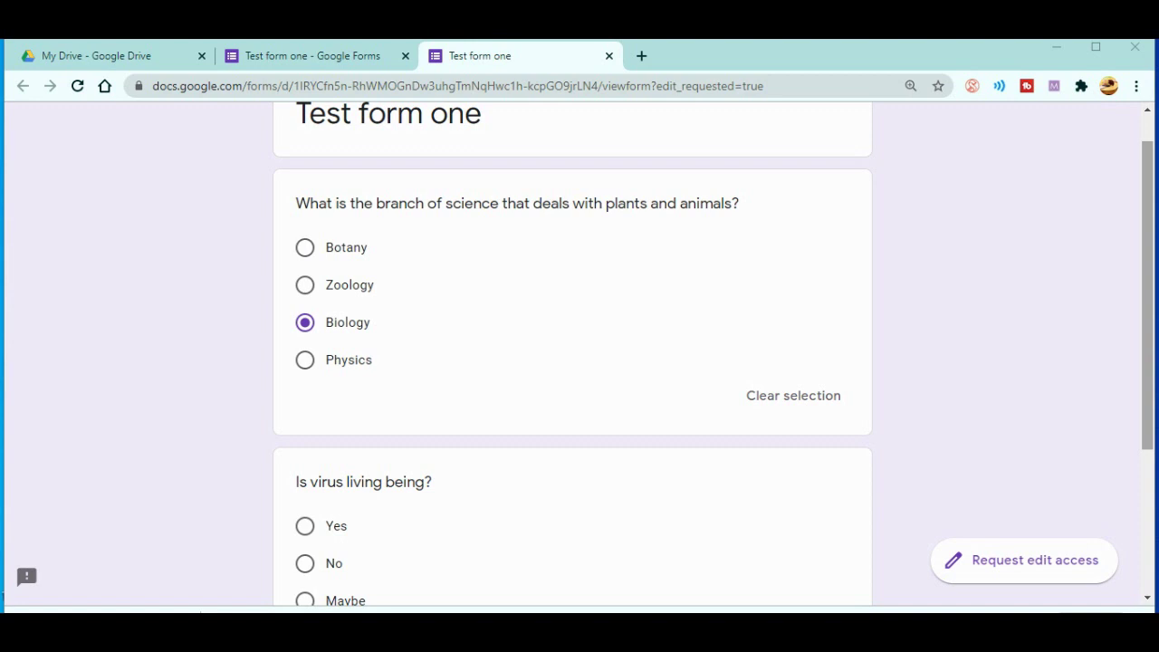
left_click_drag(1147, 295, 1147, 354)
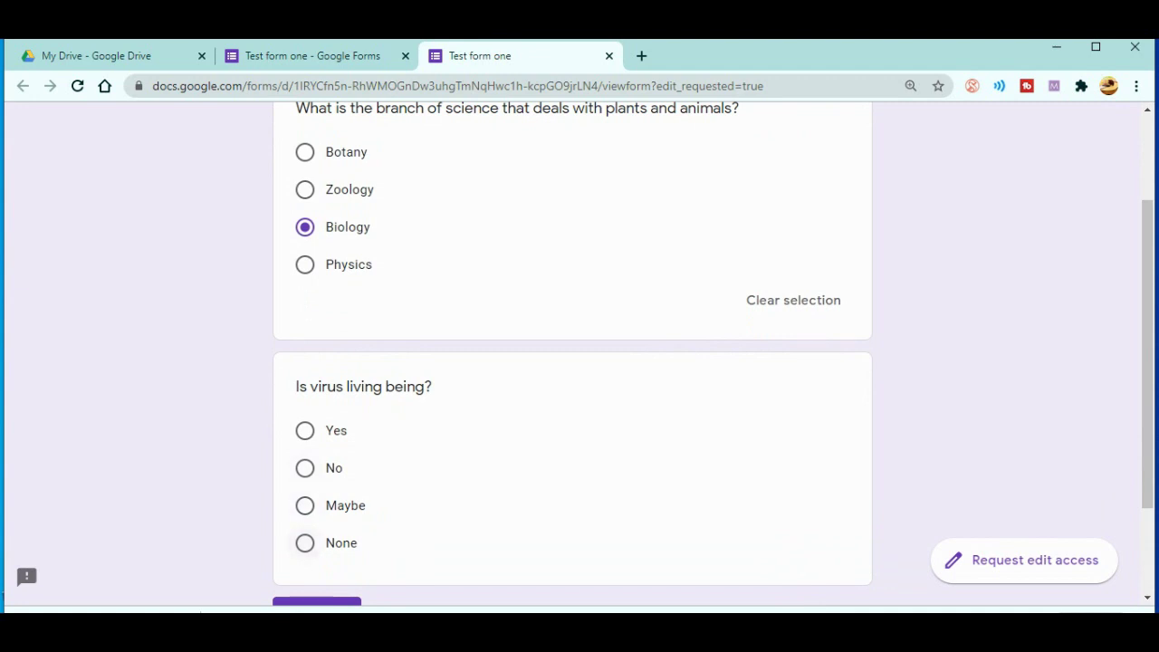
left_click(304, 543)
scroll(304, 543, "down", 2)
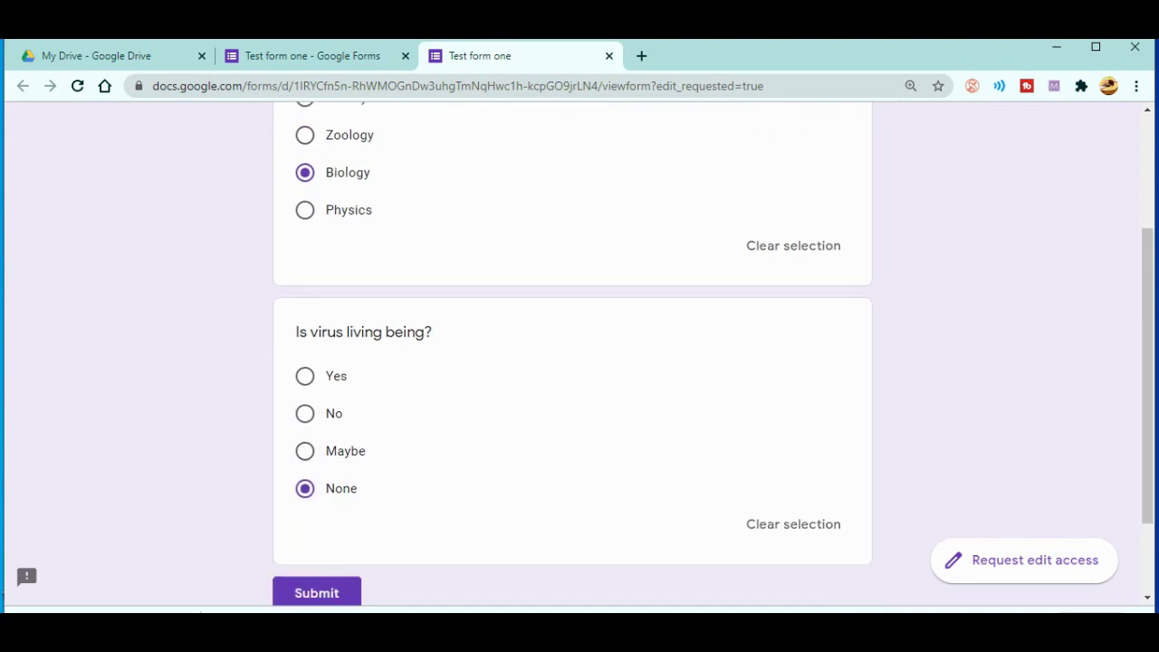
left_click(316, 481)
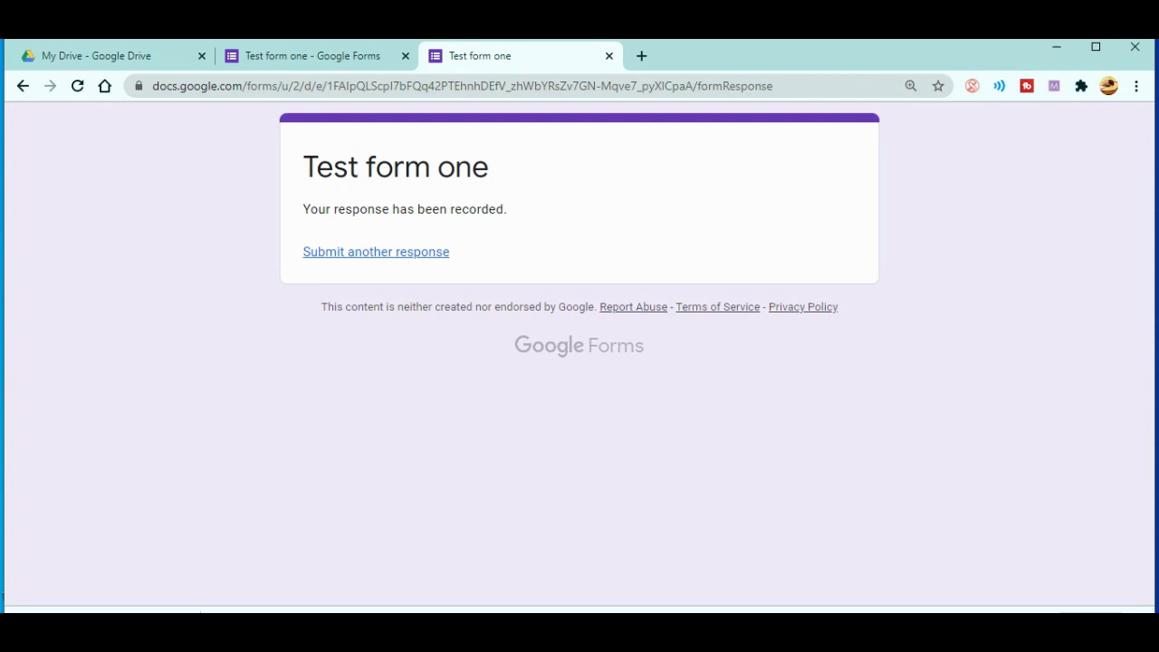
left_click(312, 55)
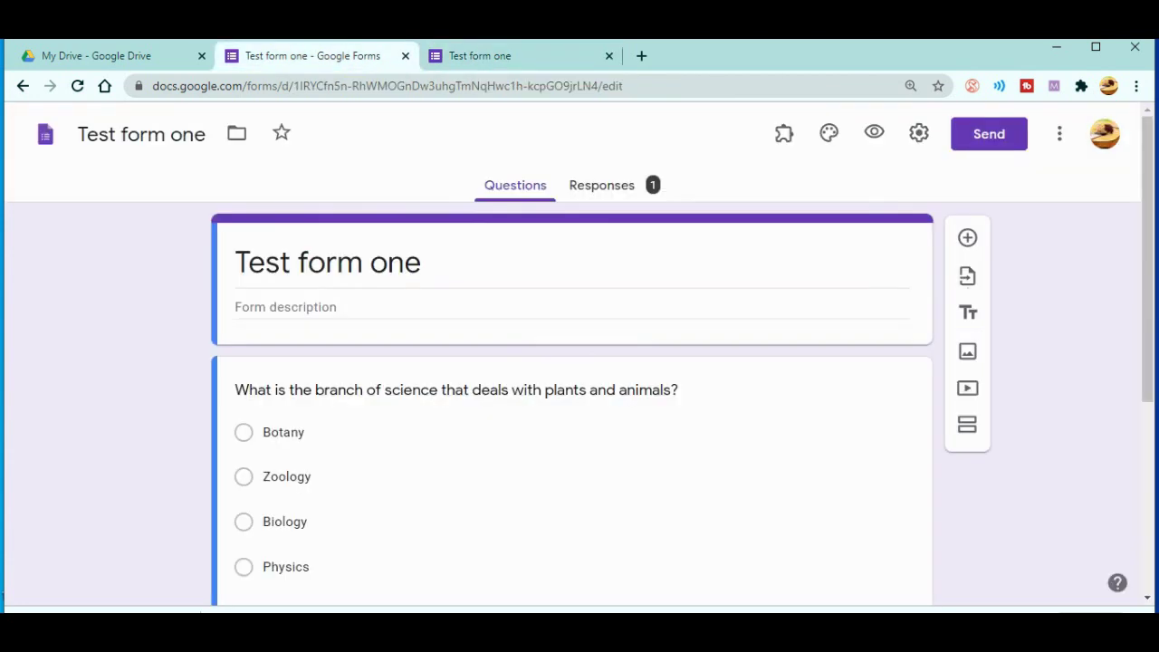
Review the single response in the Summary view, then question by question.
left_click(601, 184)
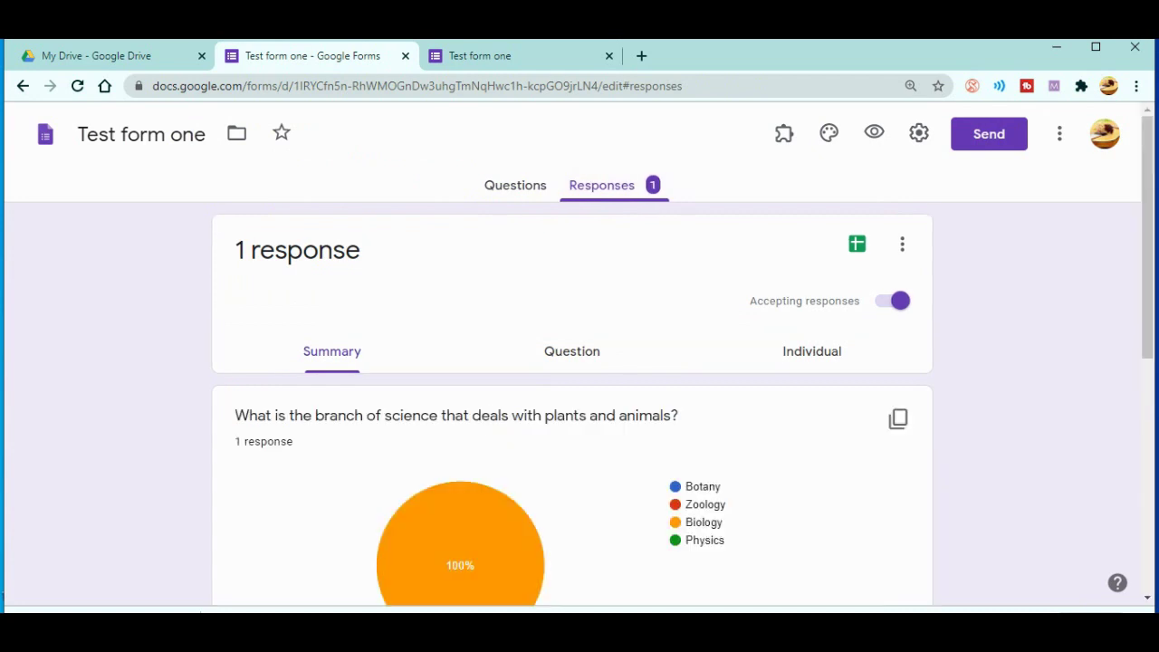
scroll(572, 362, "down", 5)
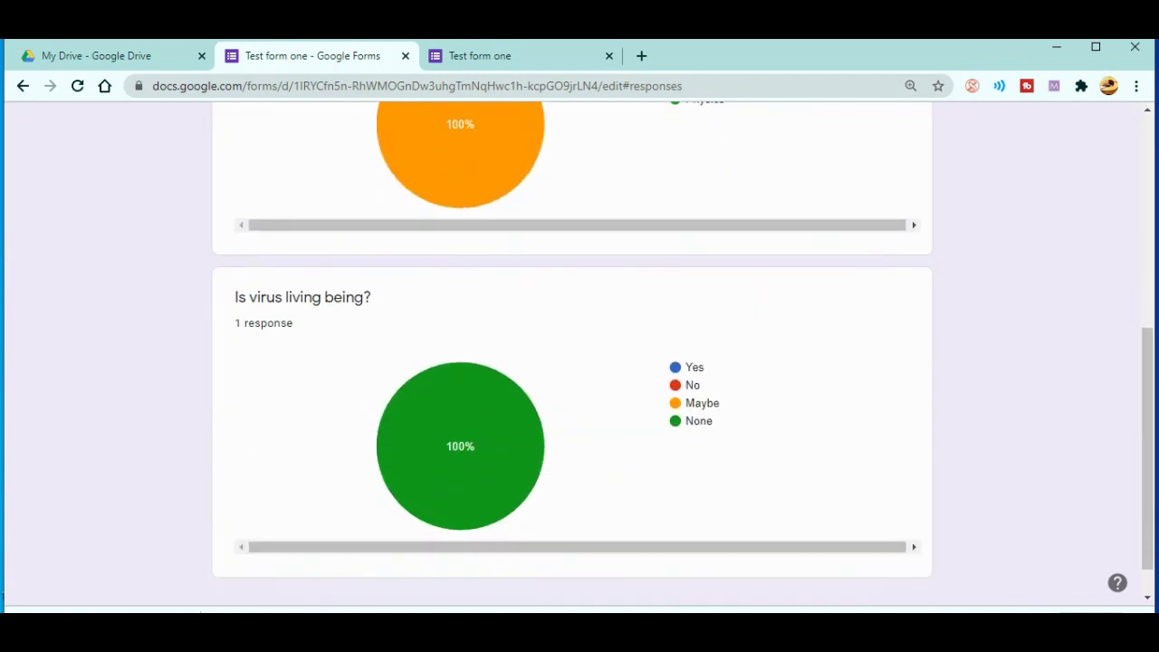
scroll(573, 362, "up", 5)
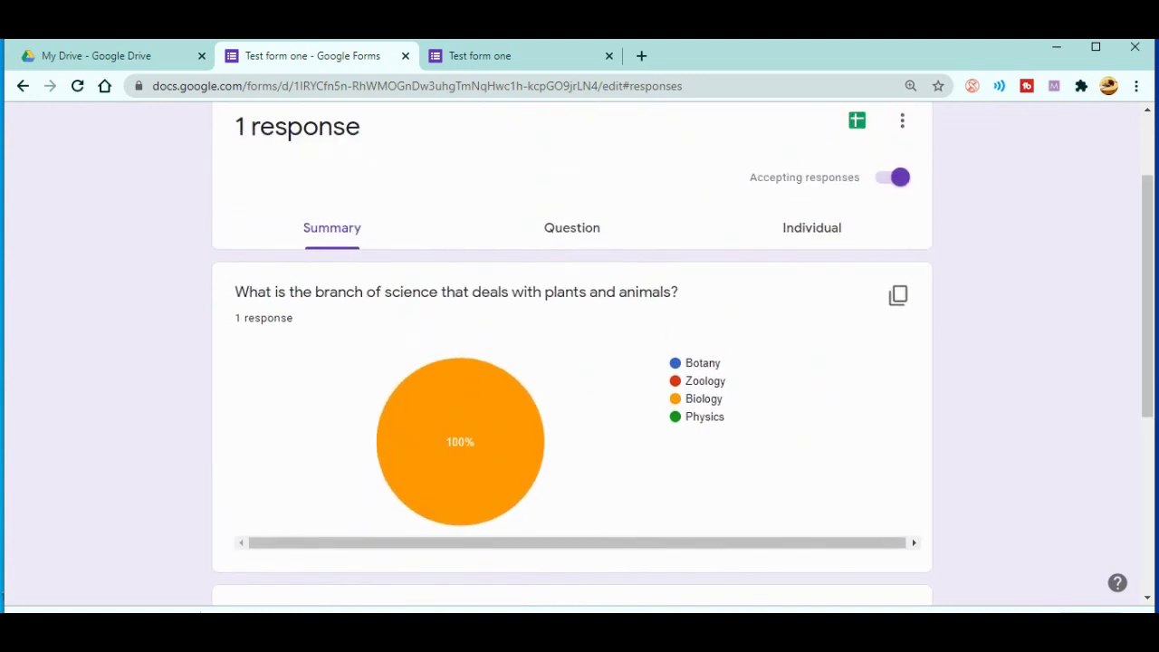
left_click(572, 228)
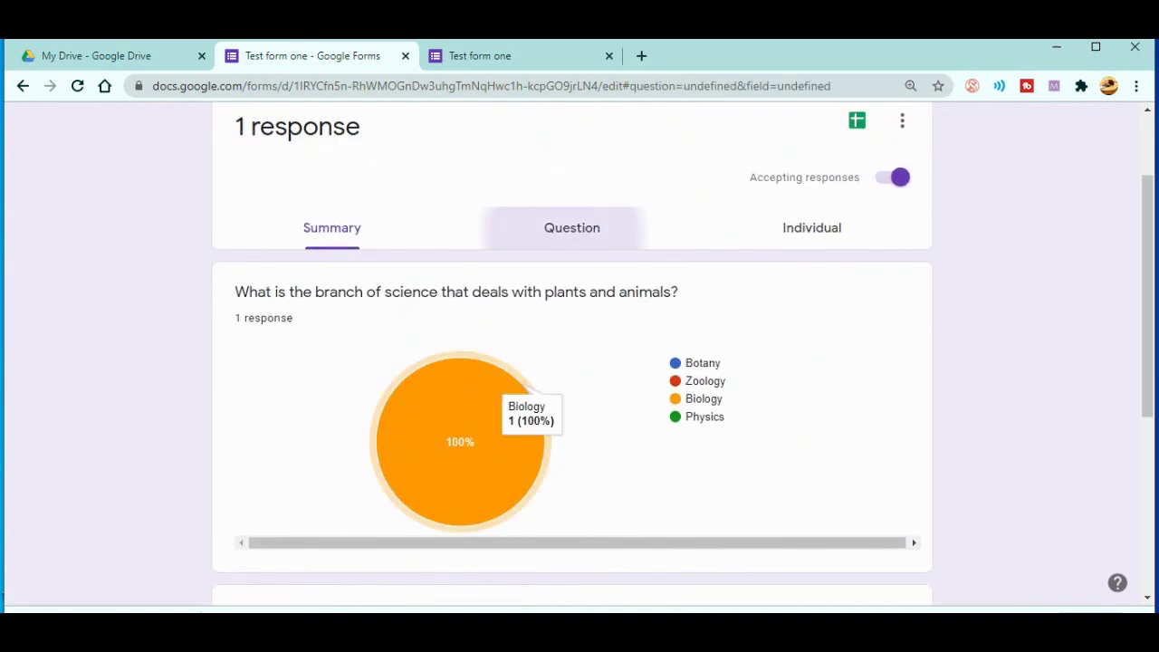
scroll(573, 362, "down", 3)
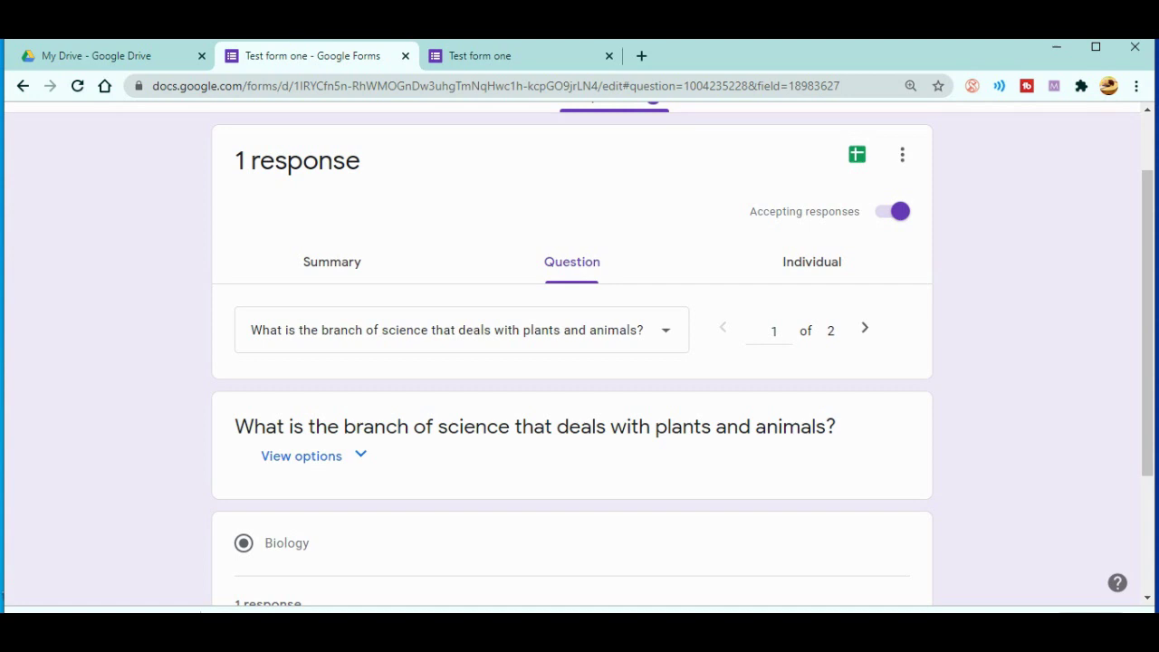
scroll(865, 299, "up", 2)
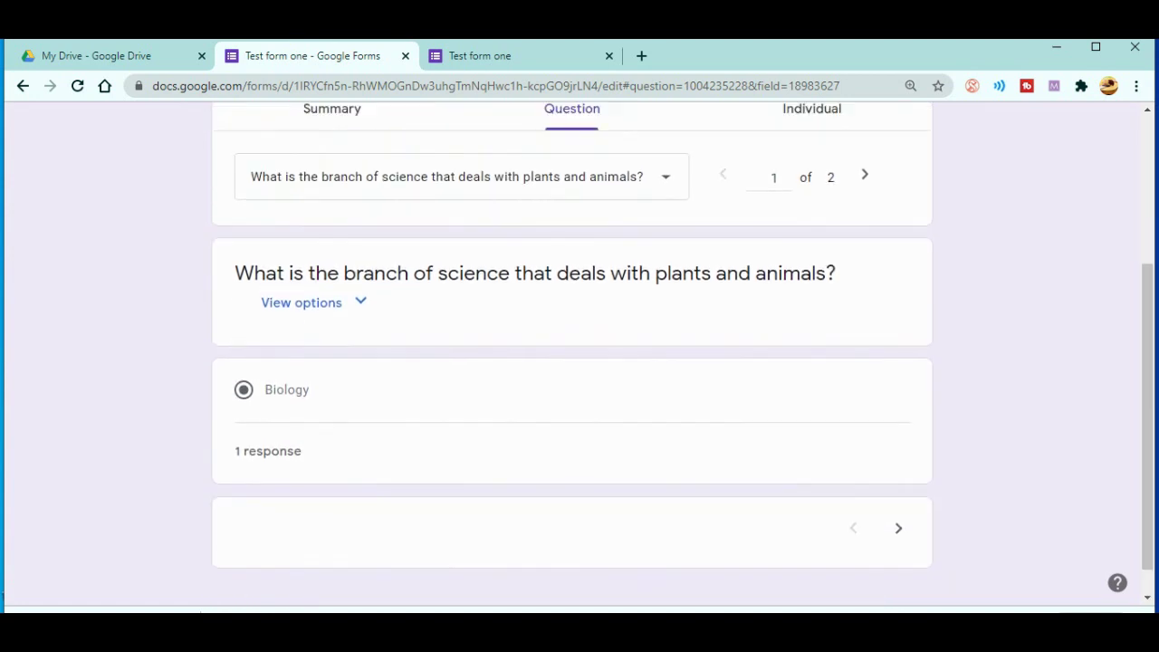
left_click(865, 297)
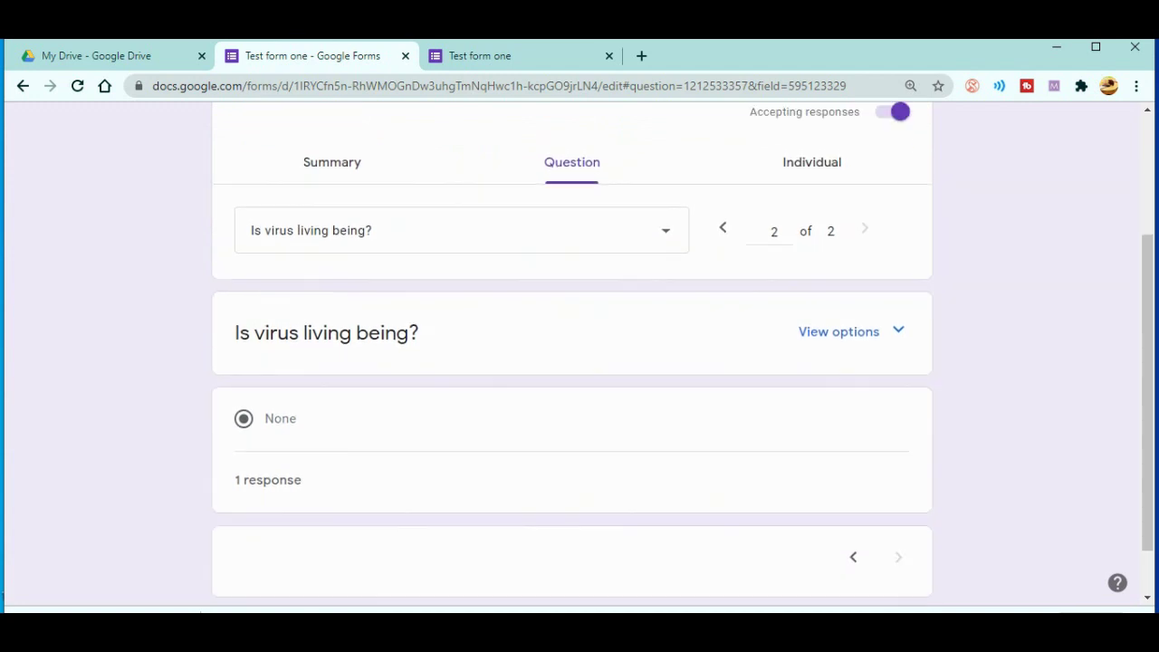
Check the response in the Individual view and reload the page.
left_click(811, 226)
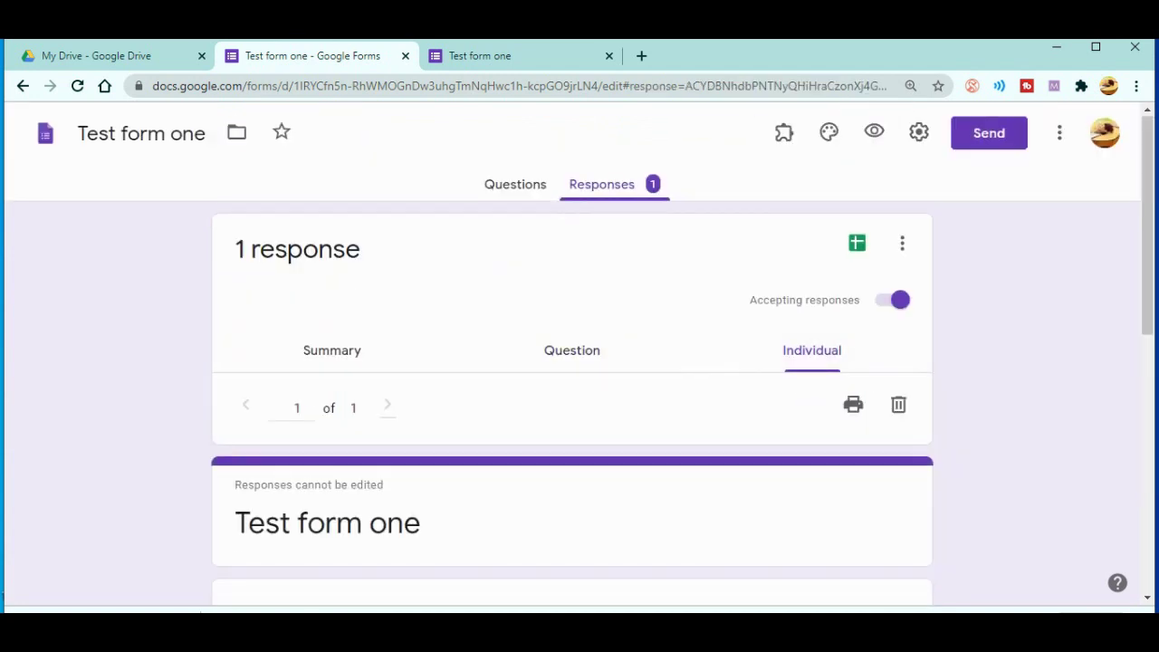
scroll(579, 353, "down", 4)
scroll(580, 353, "up", 3)
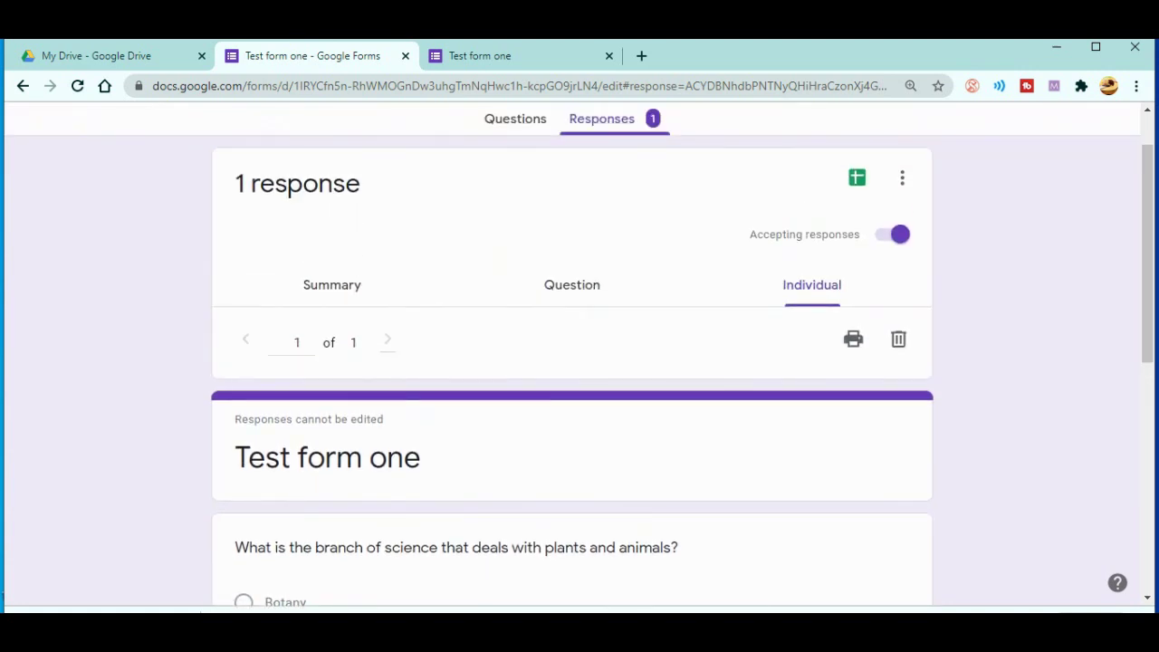
key("F5")
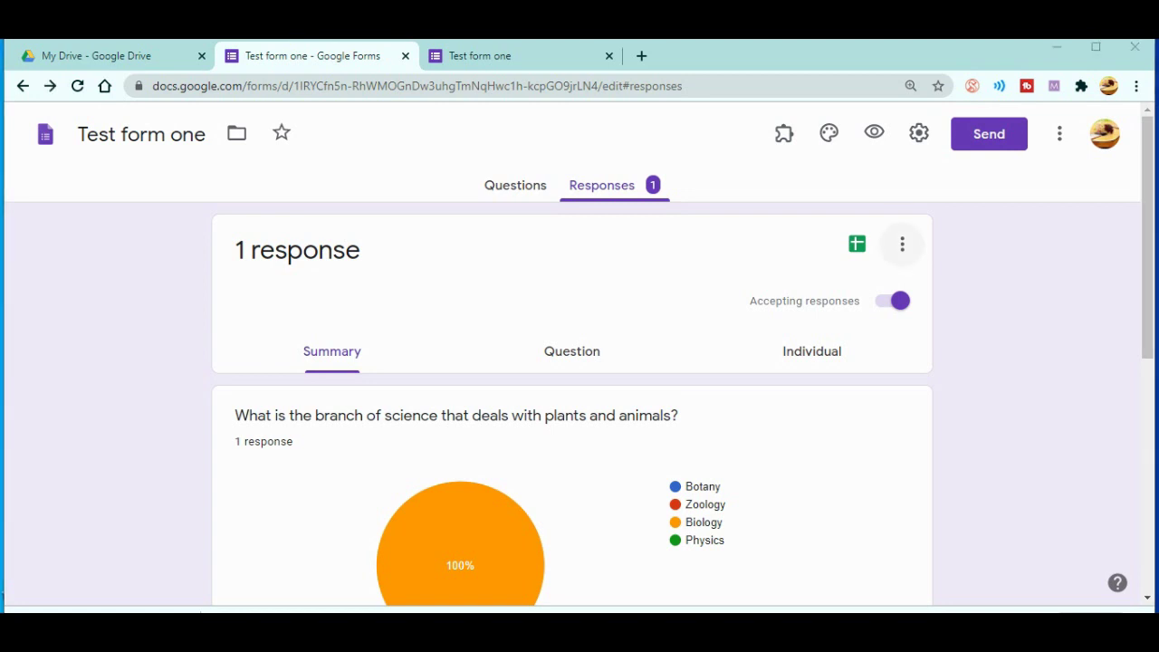
Choose Delete all responses from the Responses card menu and confirm with OK.
left_click(901, 244)
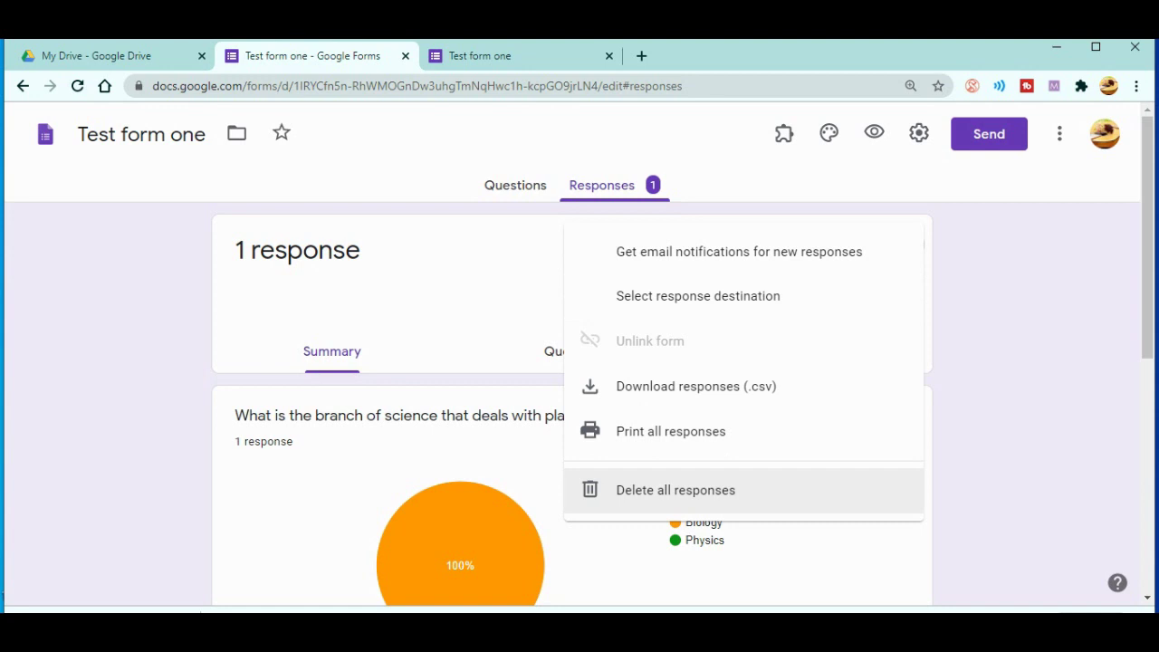
left_click(675, 490)
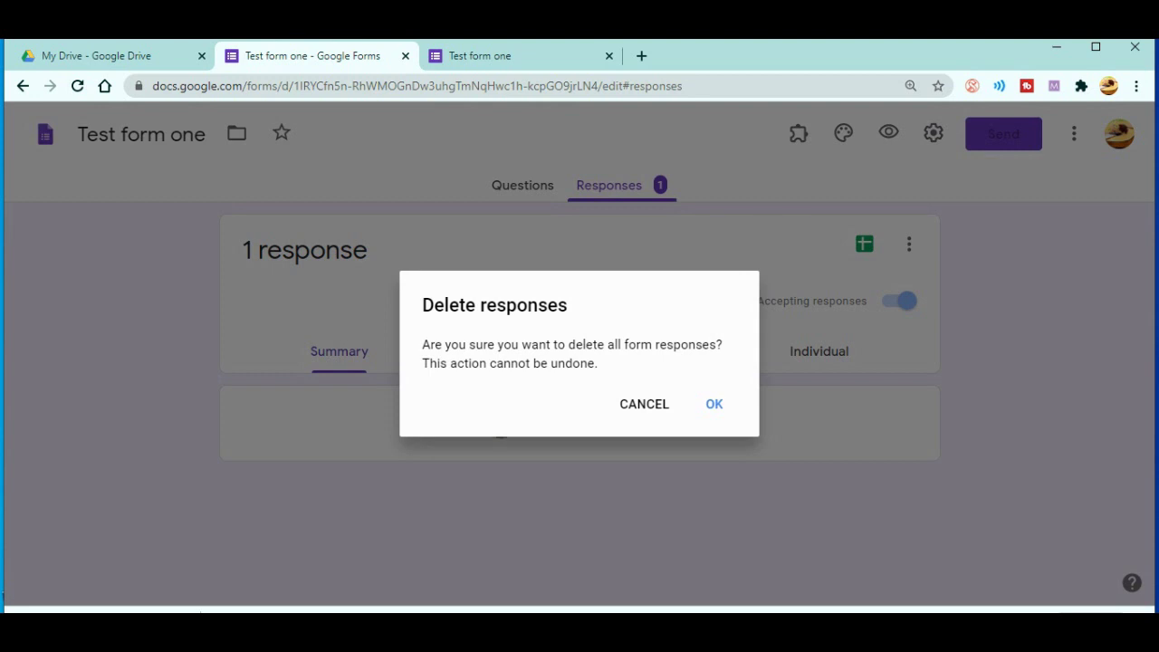
key("Return")
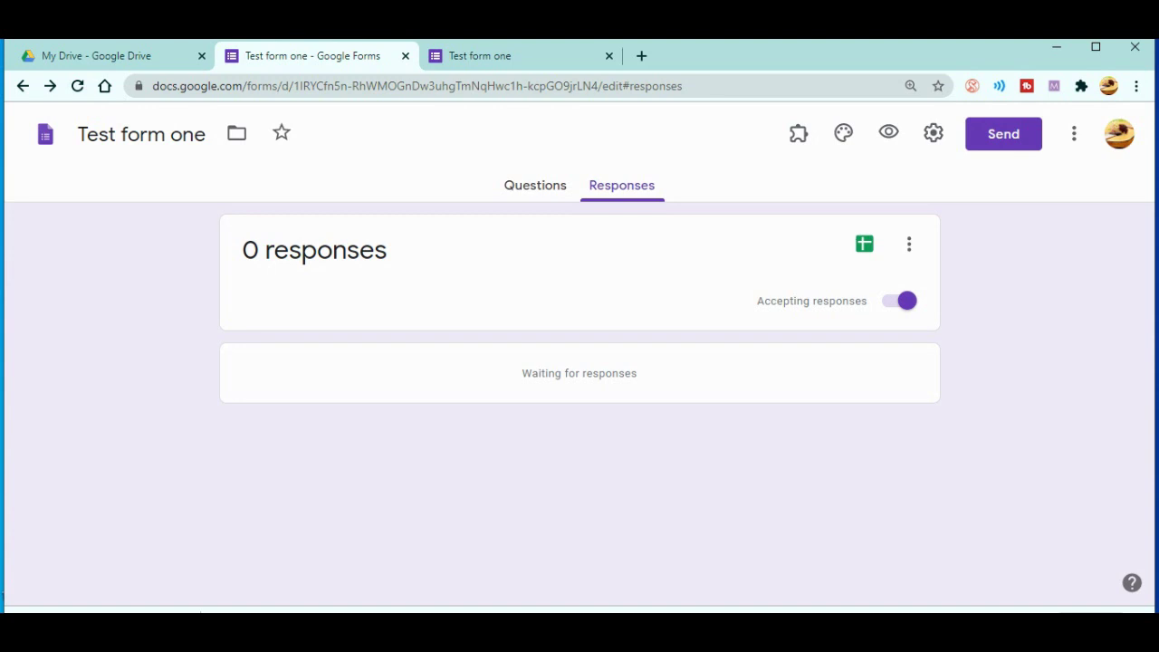
Revisit Questions and Responses to verify 0 responses, then show the Responses card's options menu.
left_click(535, 184)
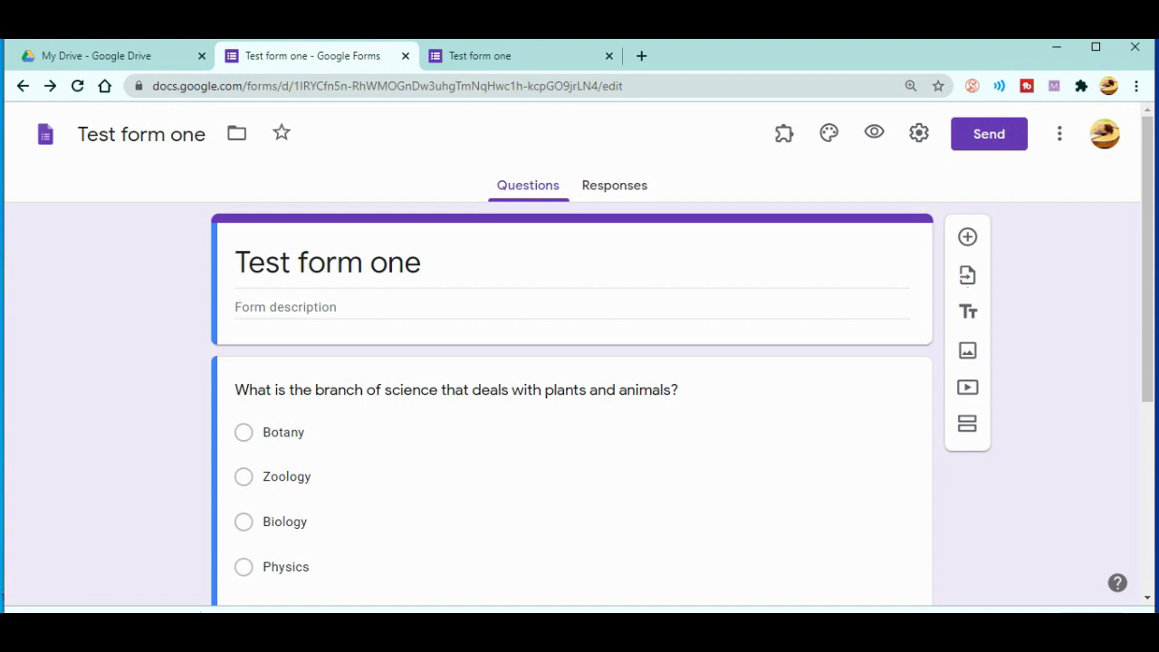
left_click(614, 185)
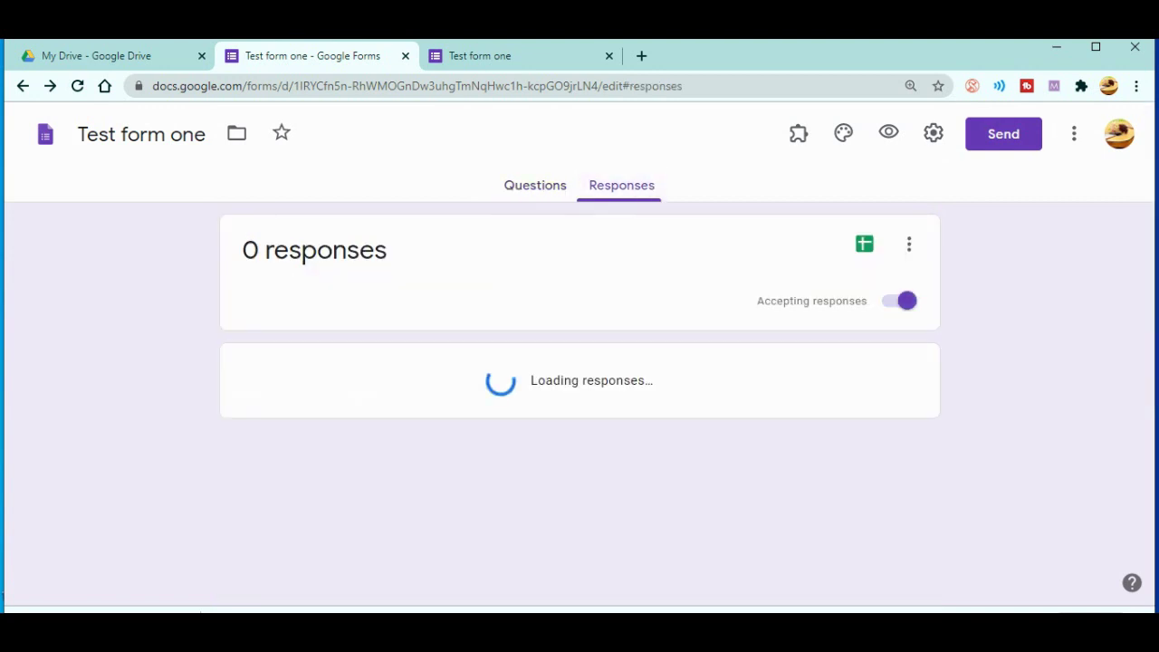
left_click(909, 244)
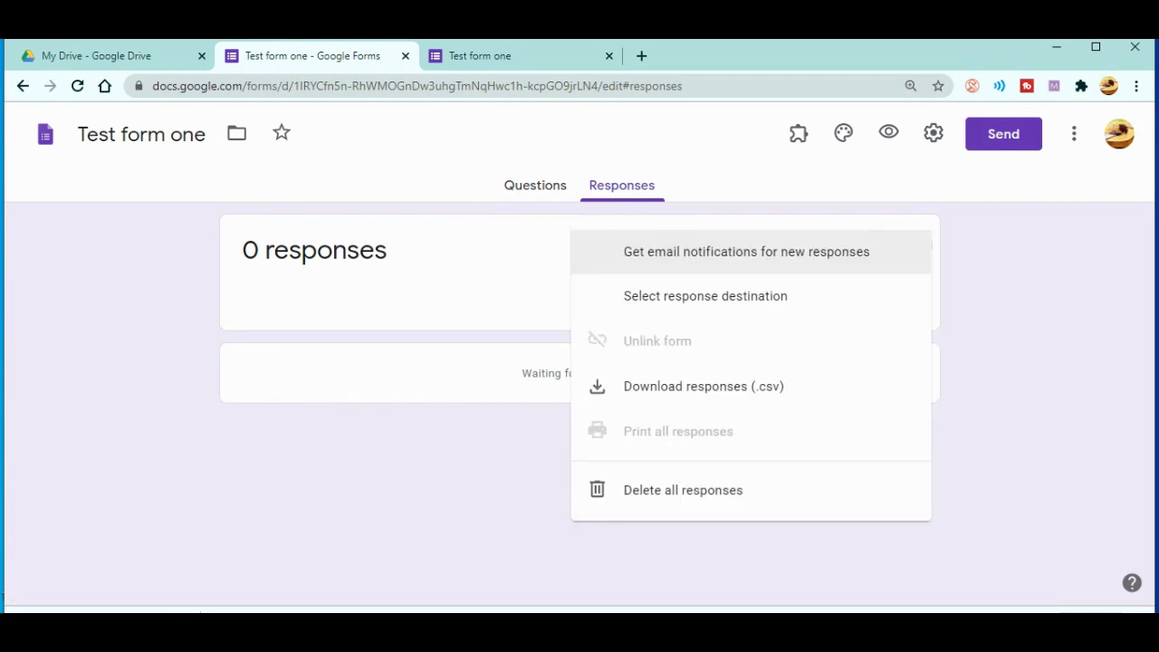